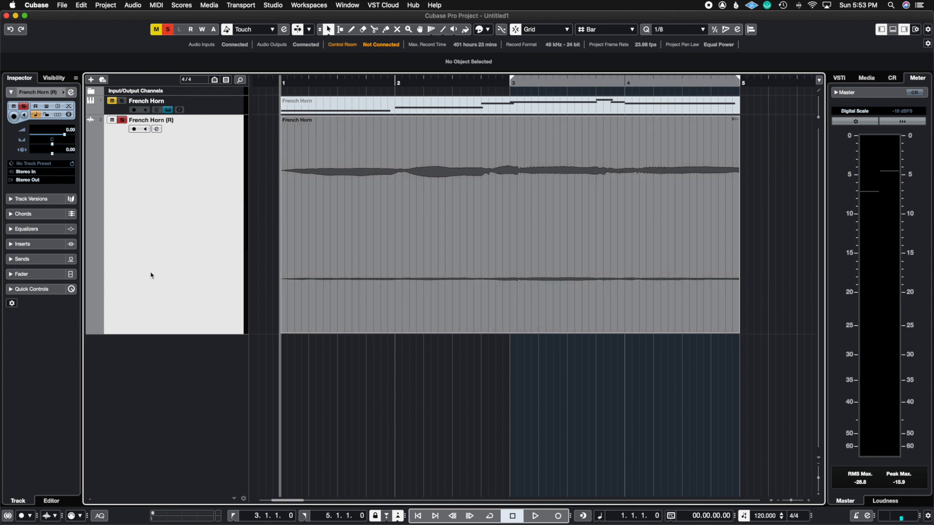
Reduce the height of the French Horn (R) track, then show its Volume automation lane and enlarge that lane
{"action": "key", "text": "z"}
{"action": "key", "text": "z"}
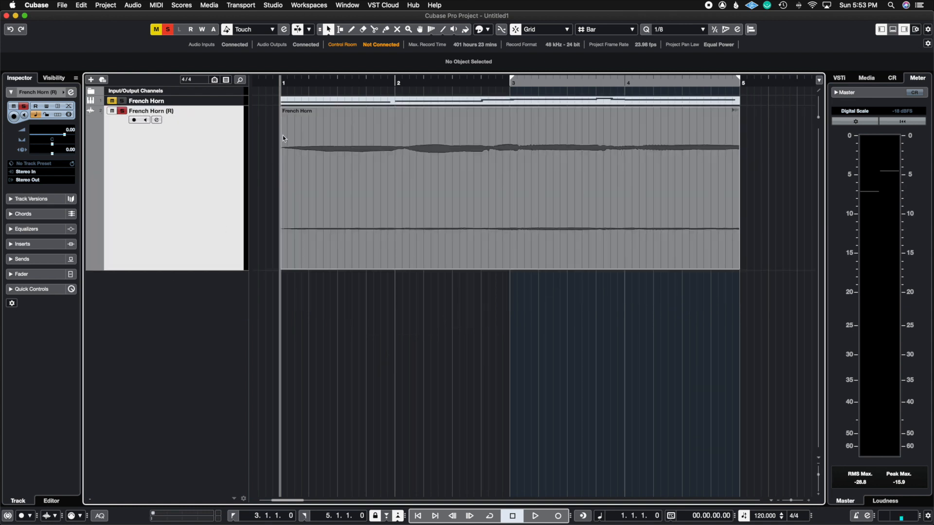
{"action": "left_click_drag", "start_coordinate": [209, 270], "coordinate": [208, 199]}
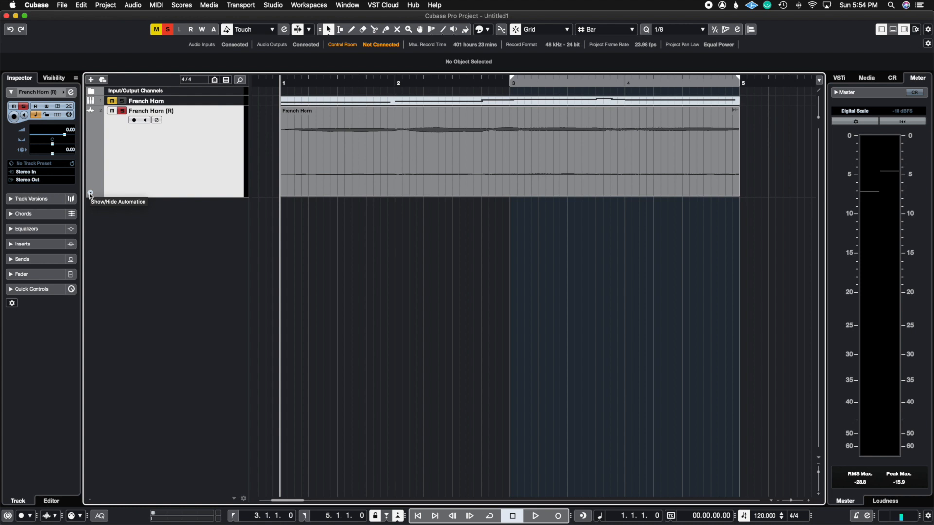
{"action": "left_click", "coordinate": [89, 194]}
{"action": "left_click", "coordinate": [166, 266]}
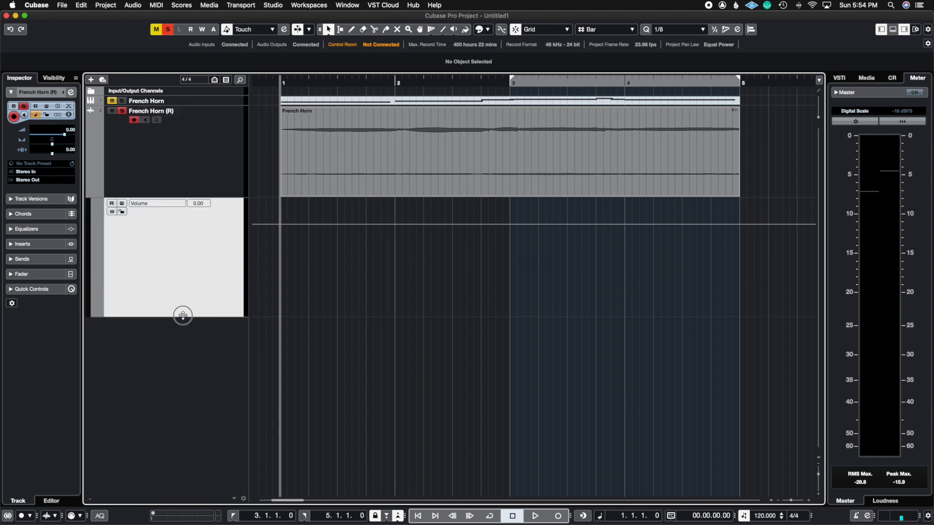
{"action": "left_click_drag", "start_coordinate": [182, 317], "coordinate": [189, 435]}
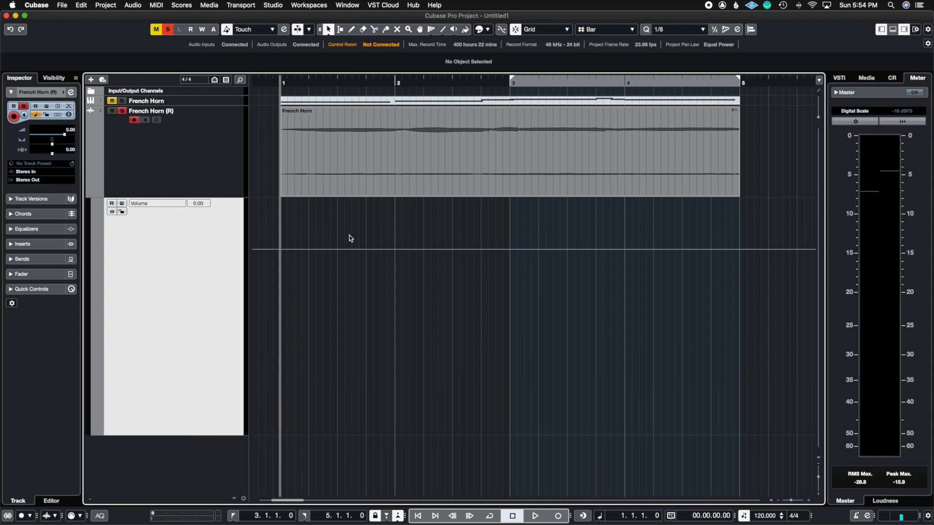
Look through the parameters that can be automated on the French Horn (R) lane, keeping Volume selected
{"action": "left_click", "coordinate": [143, 203]}
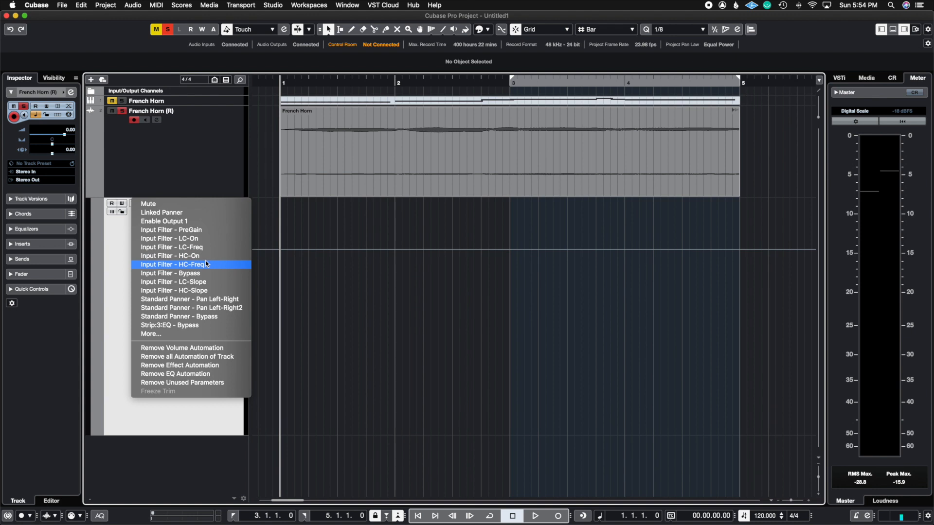
{"action": "left_click", "coordinate": [314, 298]}
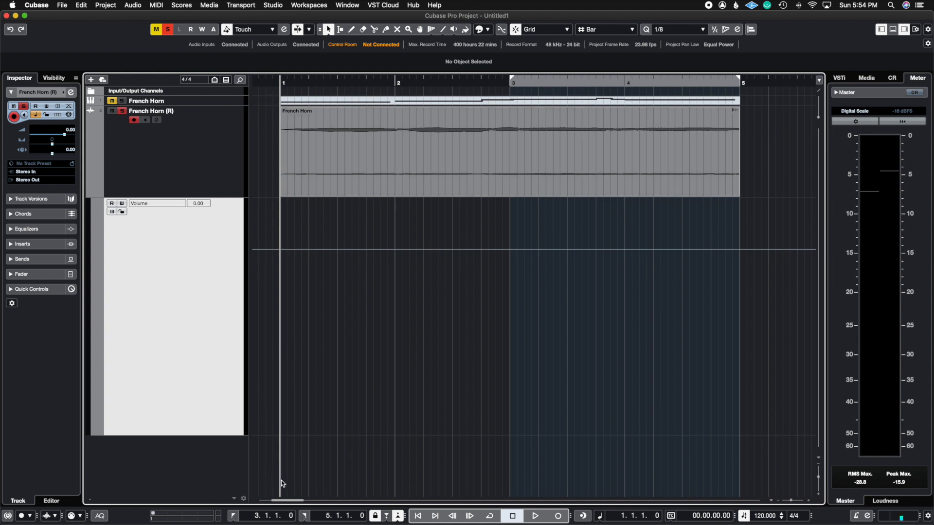
Add volume automation points at bars 1 and 2 and lower the segment between them
{"action": "left_click_drag", "start_coordinate": [295, 500], "coordinate": [289, 499]}
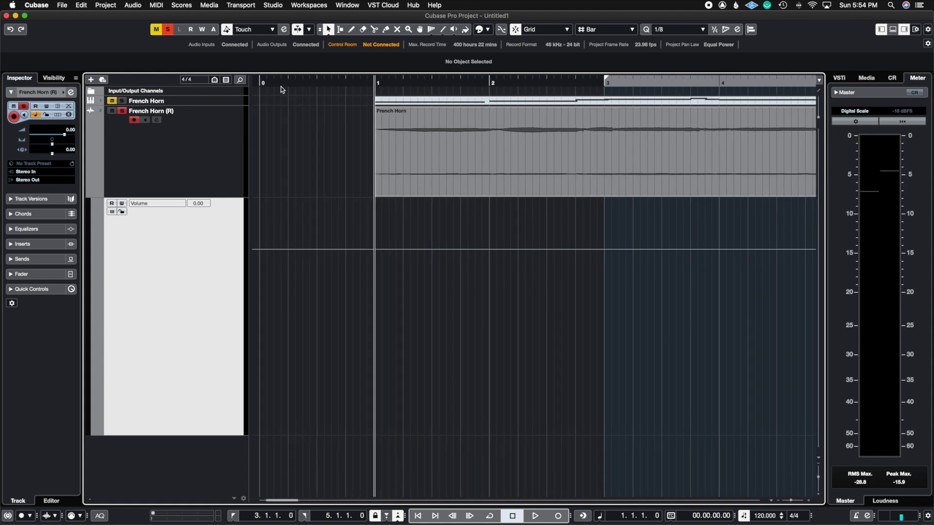
{"action": "left_click", "coordinate": [265, 87]}
{"action": "right_click", "coordinate": [421, 248]}
{"action": "left_click", "coordinate": [444, 250]}
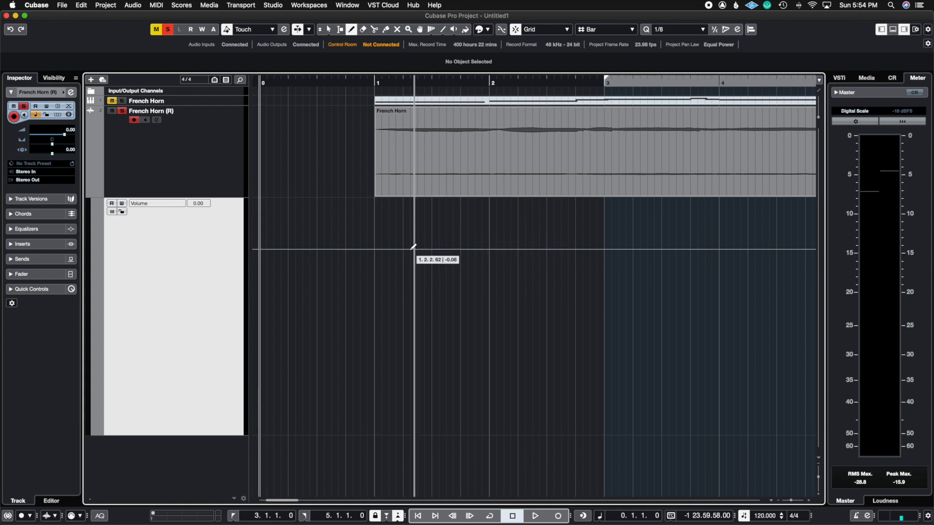
{"action": "left_click", "coordinate": [374, 248]}
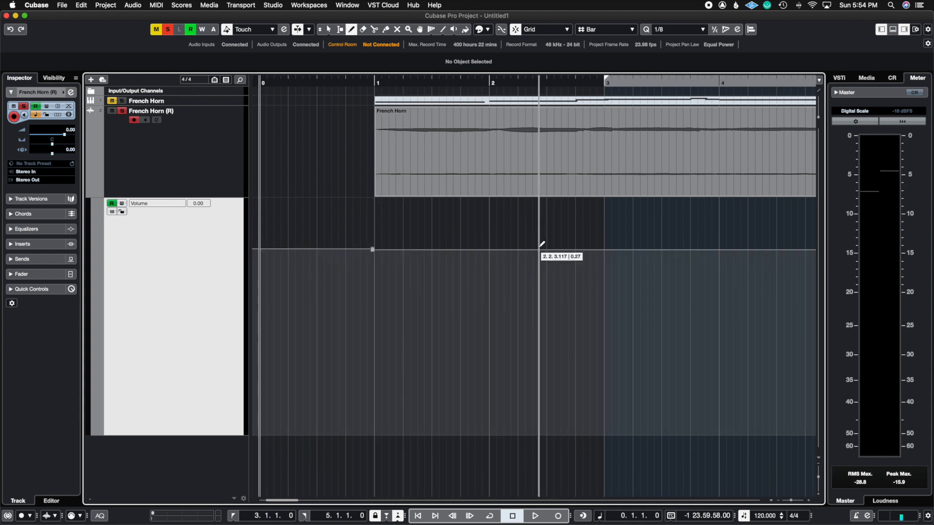
{"action": "right_click", "coordinate": [490, 250]}
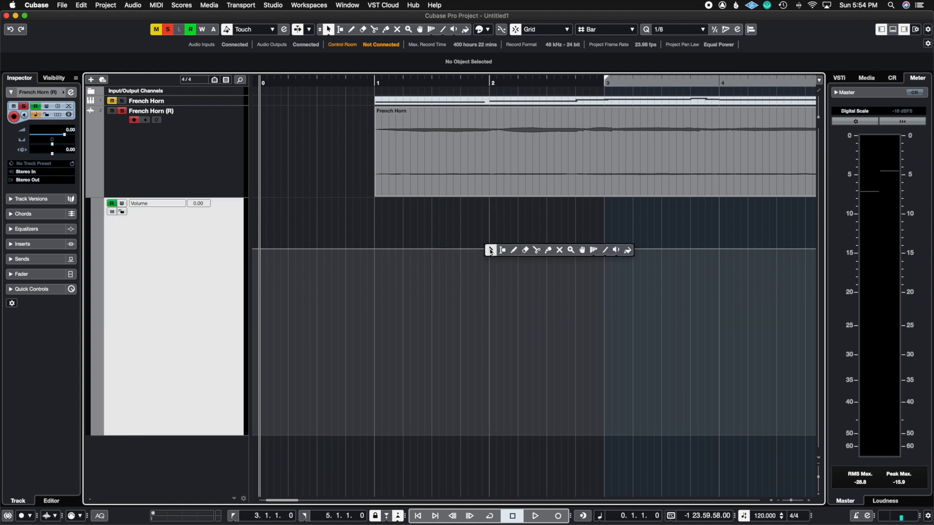
{"action": "left_click", "coordinate": [491, 250]}
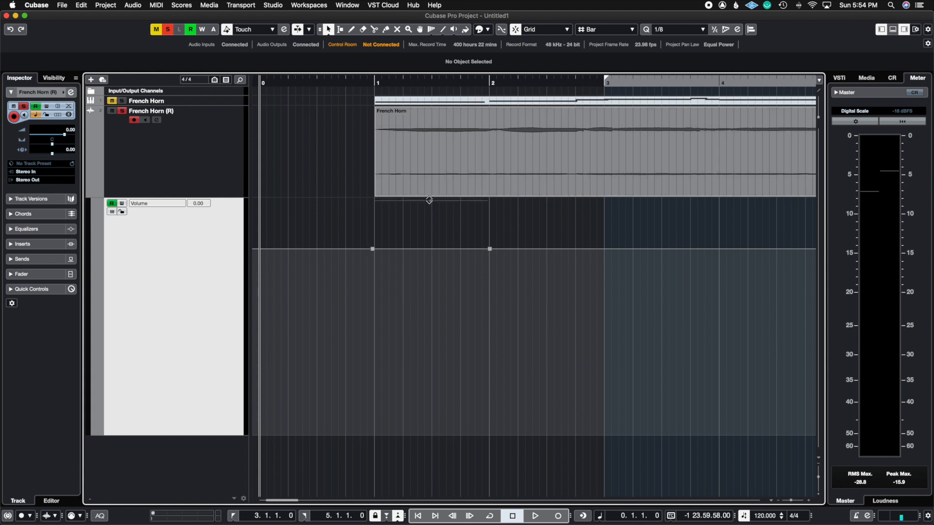
{"action": "left_click_drag", "start_coordinate": [429, 199], "coordinate": [435, 255]}
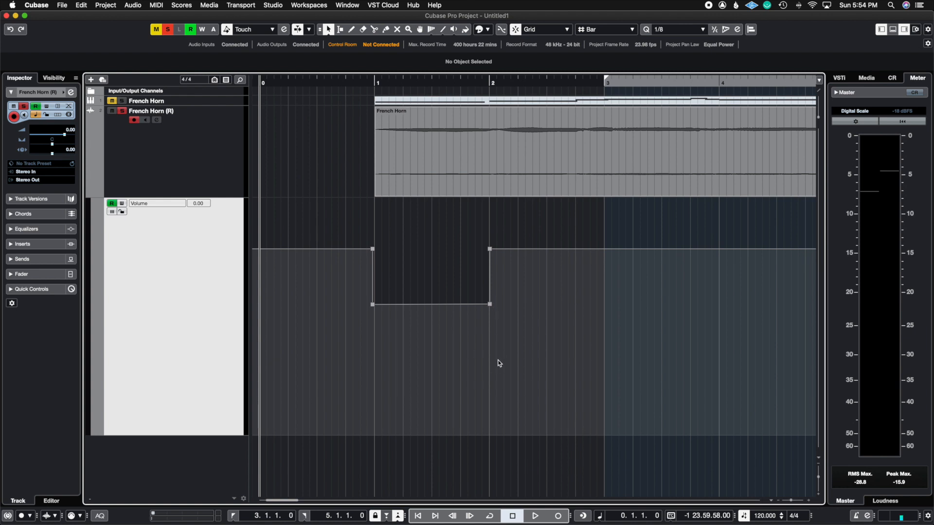
{"action": "left_click_drag", "start_coordinate": [431, 200], "coordinate": [433, 164]}
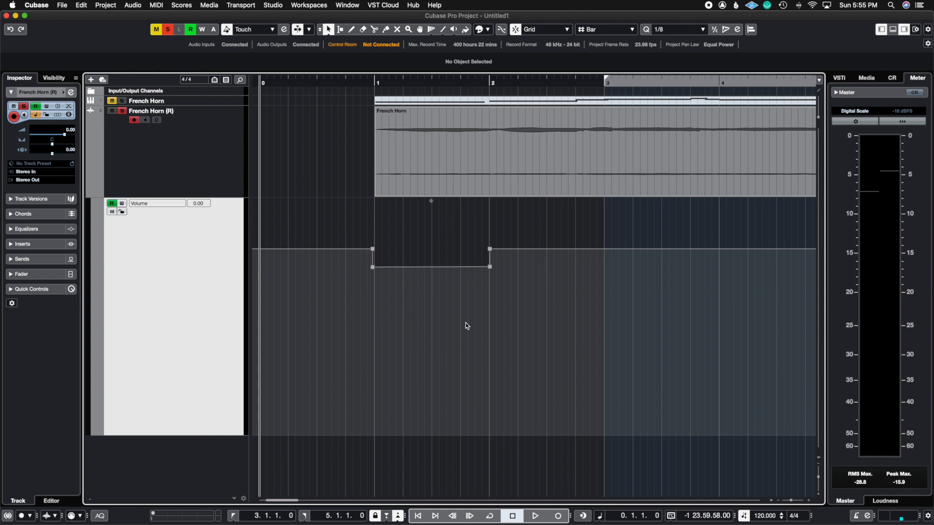
Pull the lowered segment's end point at bar 2 down to -8.79, then level the segment with an extra point at about -1.70
{"action": "left_click", "coordinate": [491, 267]}
{"action": "left_click_drag", "start_coordinate": [492, 268], "coordinate": [494, 324]}
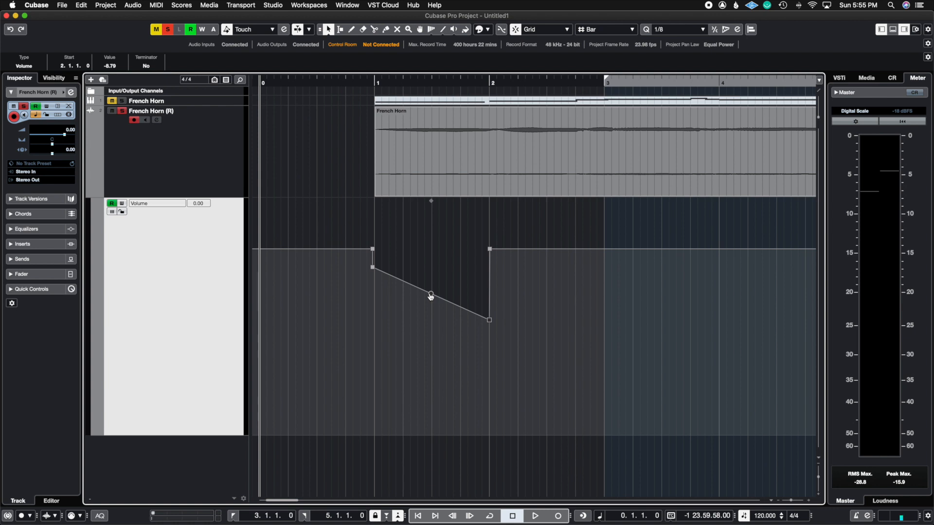
{"action": "left_click_drag", "start_coordinate": [430, 295], "coordinate": [444, 268]}
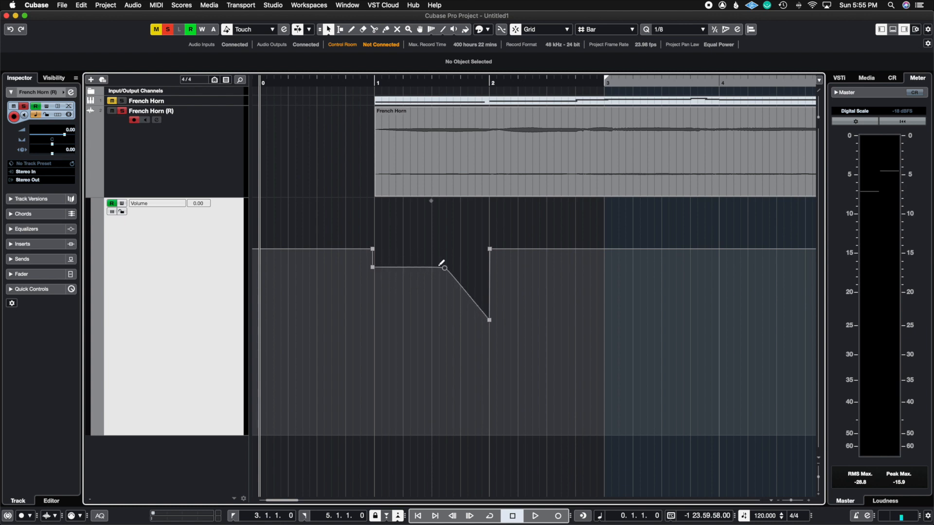
{"action": "left_click_drag", "start_coordinate": [442, 266], "coordinate": [490, 267]}
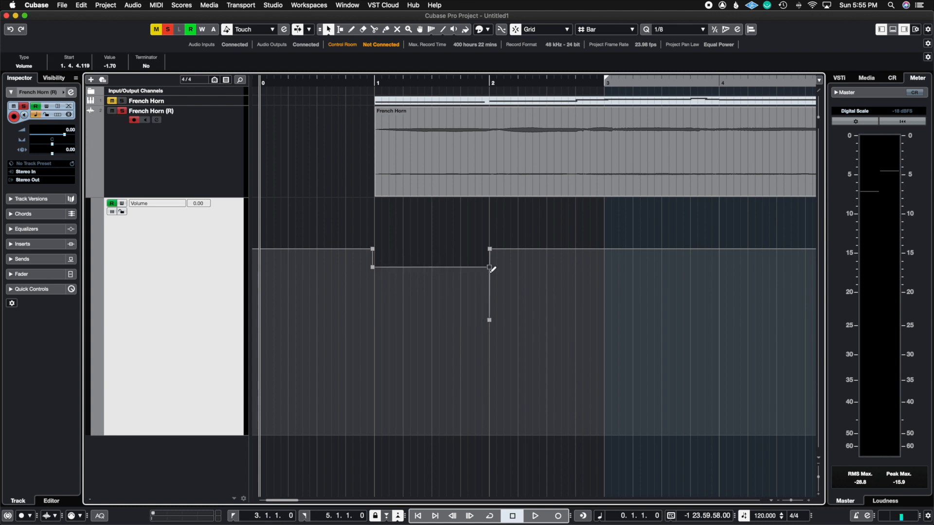
Undo all the volume automation points drawn on the French Horn (R) track
{"action": "key", "text": "super+z"}
{"action": "key", "text": "super+z"}
{"action": "key", "text": "super+z"}
{"action": "key", "text": "super+z"}
{"action": "key", "text": "super+z"}
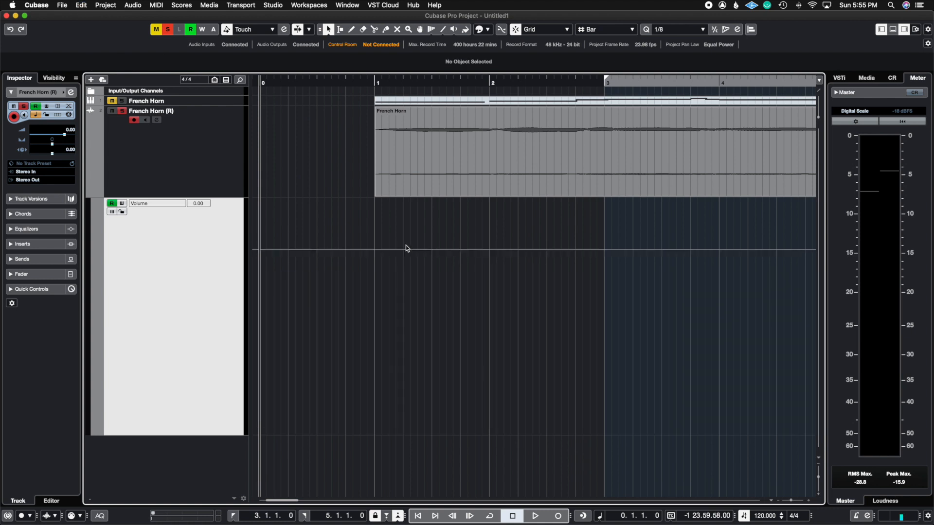
Enable writing for the Volume automation and show the MixConsole faders in a reduced area beneath the tracks
{"action": "left_click", "coordinate": [122, 204]}
{"action": "left_click", "coordinate": [893, 29]}
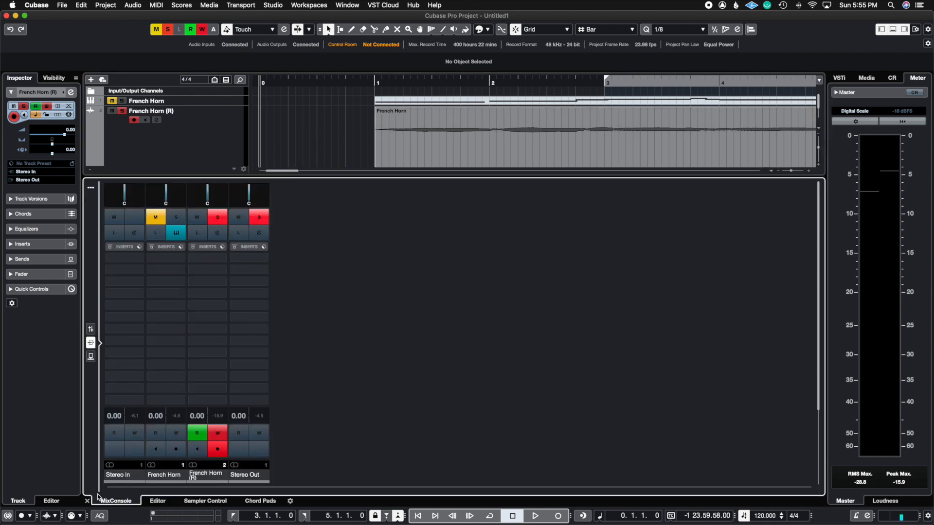
{"action": "left_click", "coordinate": [91, 329]}
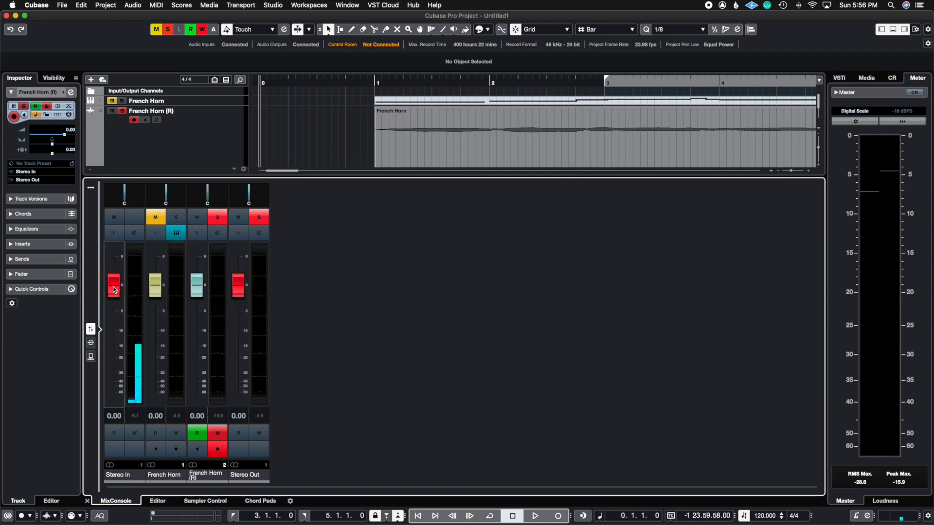
{"action": "scroll", "coordinate": [368, 112], "scroll_direction": "down", "scroll_amount": 3}
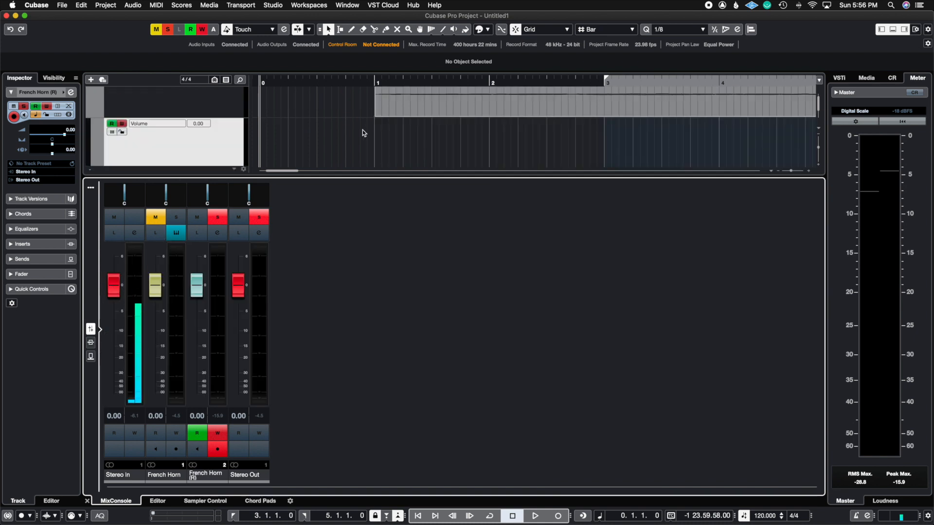
{"action": "scroll", "coordinate": [346, 156], "scroll_direction": "down", "scroll_amount": 2}
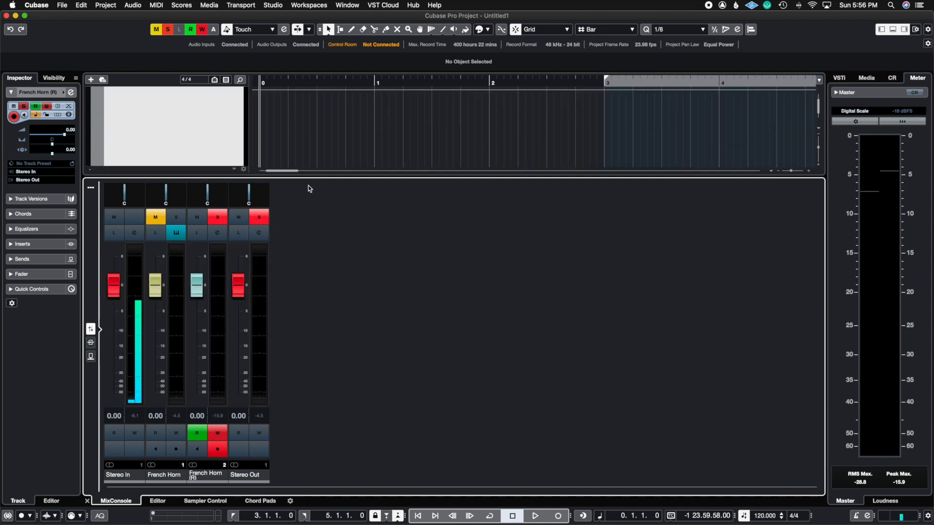
{"action": "left_click_drag", "start_coordinate": [330, 179], "coordinate": [327, 321]}
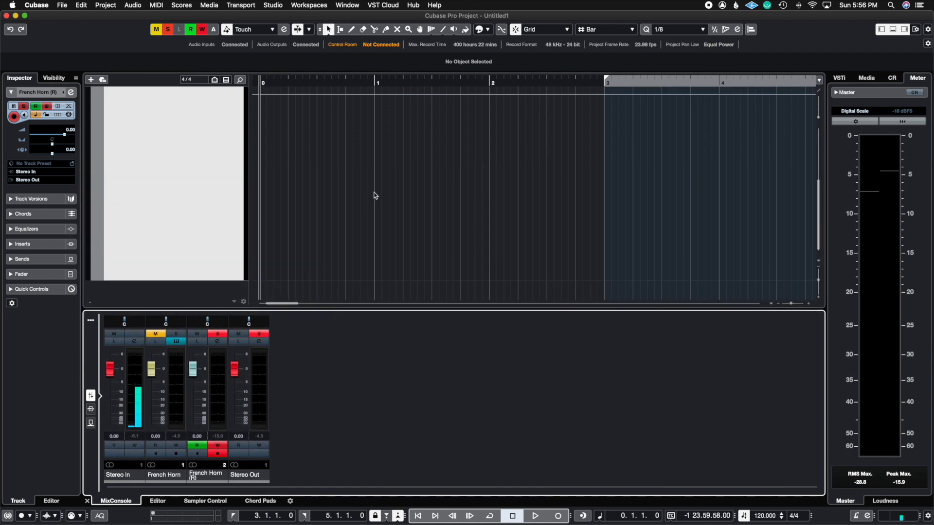
{"action": "scroll", "coordinate": [374, 196], "scroll_direction": "up", "scroll_amount": 2}
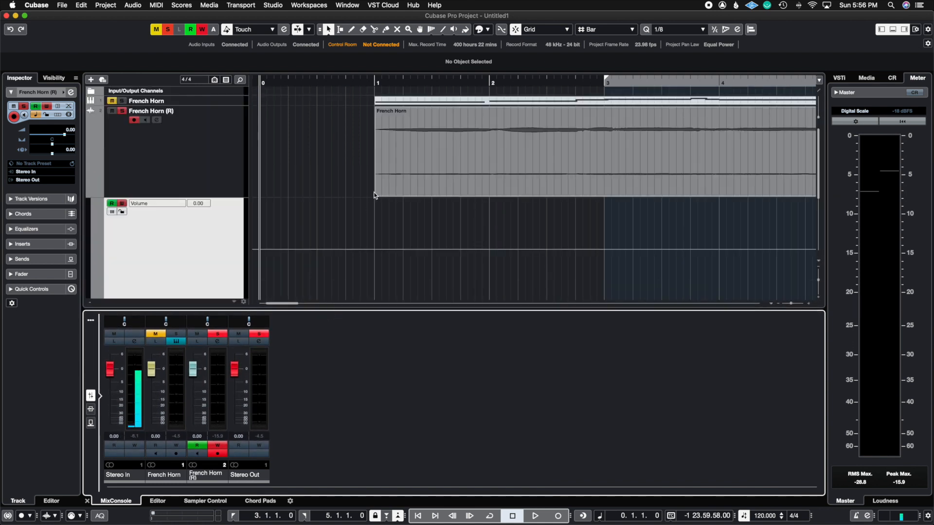
Record from bar 1 while riding the French Horn (R) mixer fader up and down, ending at -13.8, then stop
{"action": "left_click", "coordinate": [347, 80]}
{"action": "key", "text": "KP_Multiply"}
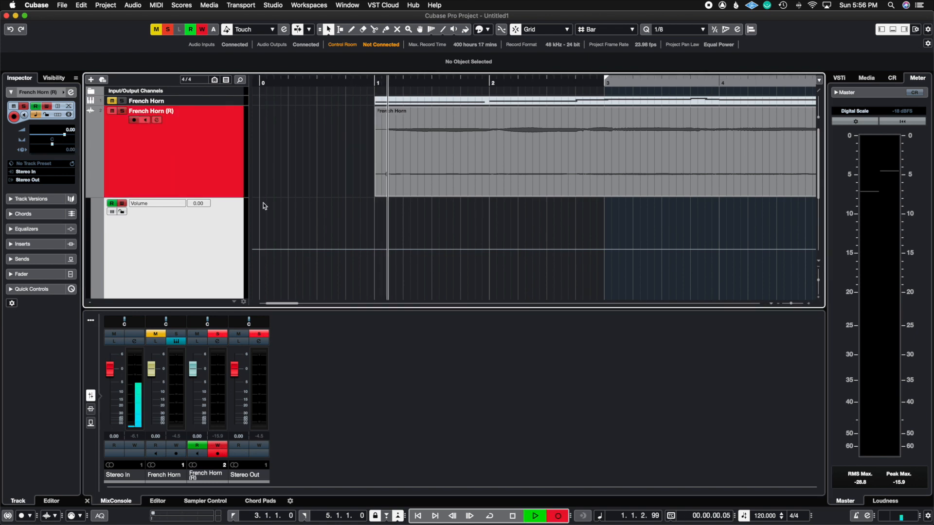
{"action": "mouse_move", "coordinate": [193, 366]}
{"action": "left_mouse_down"}
{"action": "mouse_move", "coordinate": [195, 402]}
{"action": "mouse_move", "coordinate": [195, 378]}
{"action": "mouse_move", "coordinate": [197, 395]}
{"action": "left_mouse_up"}
{"action": "key", "text": "space"}
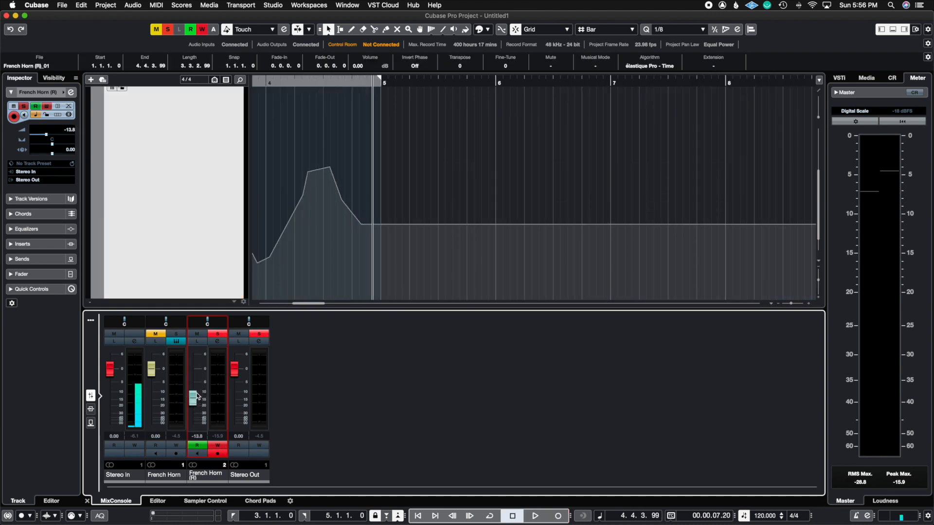
Delete the recorded take together with its volume automation and hide the MixConsole
{"action": "left_click_drag", "start_coordinate": [309, 305], "coordinate": [289, 305]}
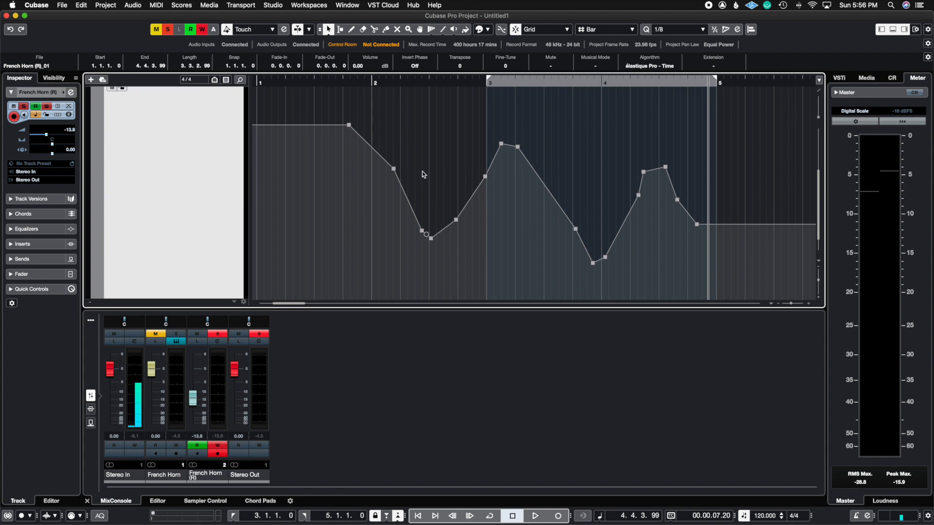
{"action": "key", "text": "BackSpace"}
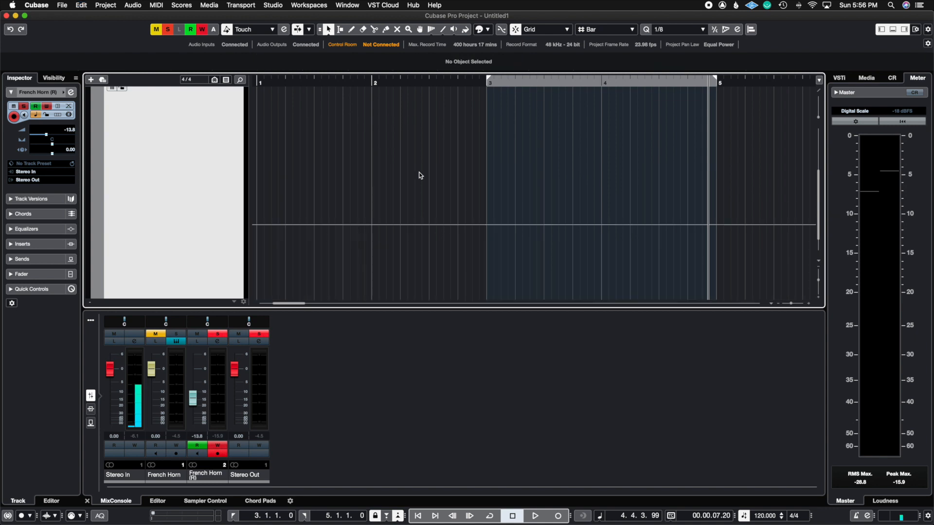
{"action": "left_click", "coordinate": [893, 29]}
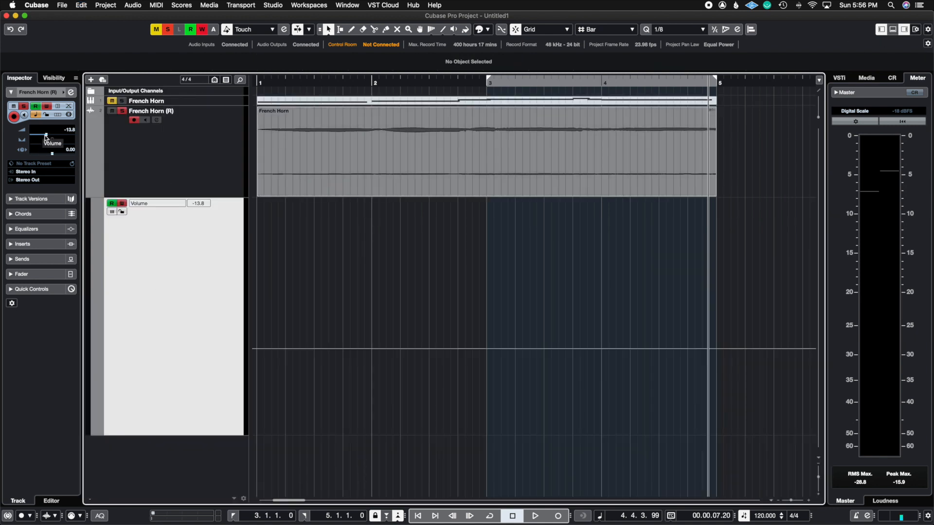
Set the French Horn (R) track volume to -0.70, then record while varying its Inspector volume, ending at -7.58
{"action": "left_click_drag", "start_coordinate": [46, 135], "coordinate": [64, 139]}
{"action": "key", "text": "KP_Multiply"}
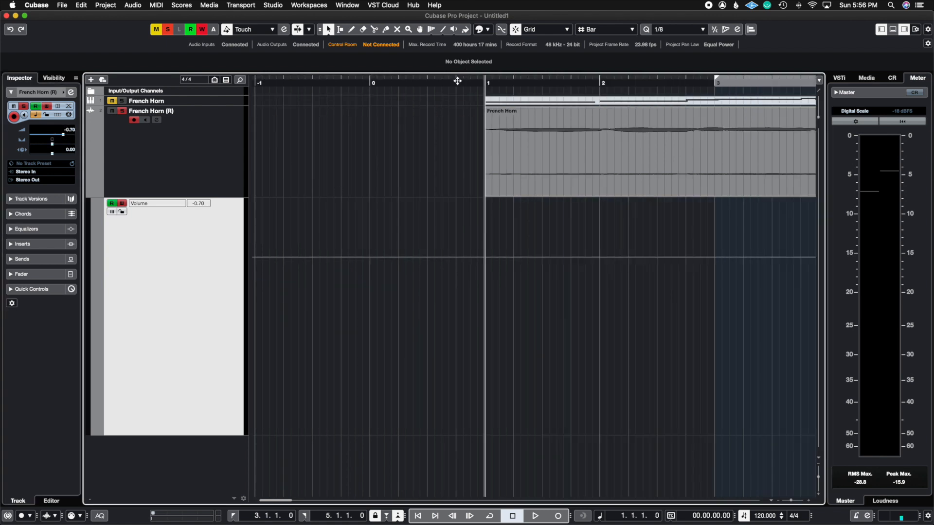
{"action": "left_click_drag", "start_coordinate": [64, 134], "coordinate": [53, 136]}
{"action": "key", "text": "space"}
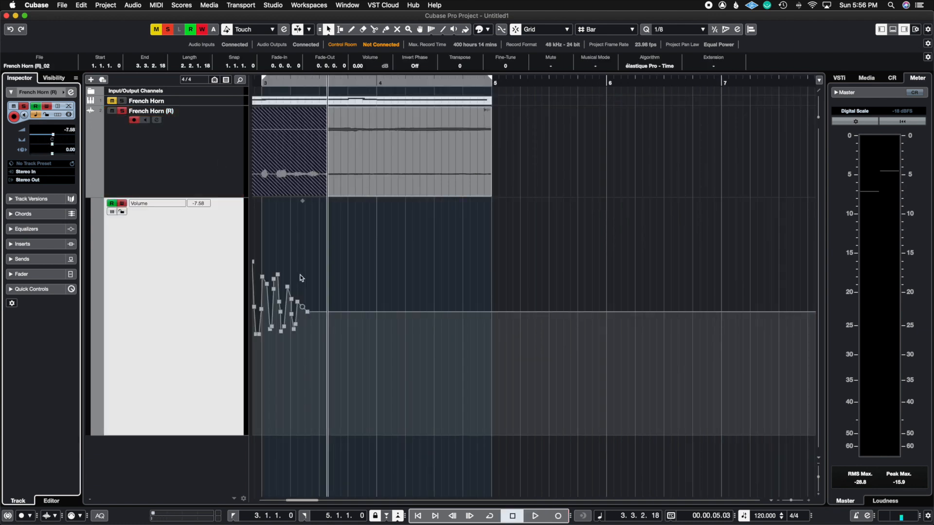
Undo the last recorded take and its volume automation
{"action": "key", "text": "super+z"}
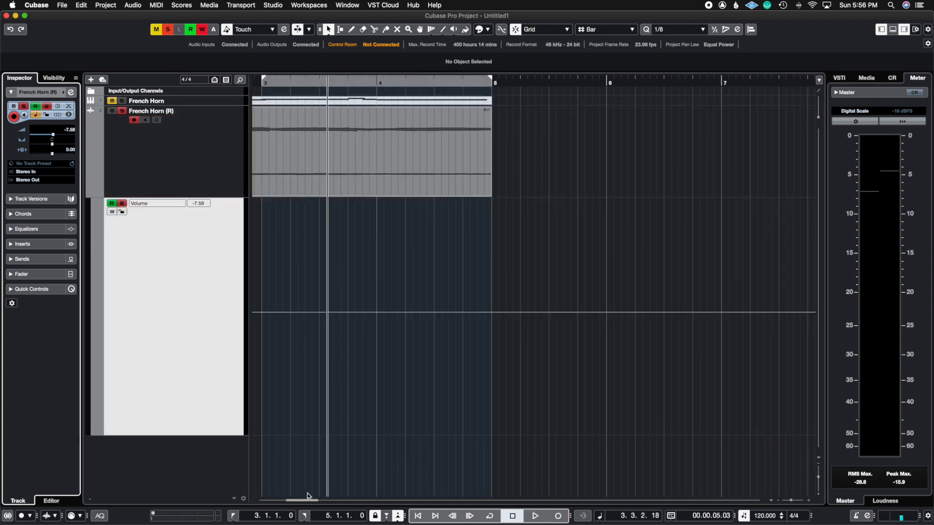
{"action": "left_click_drag", "start_coordinate": [306, 501], "coordinate": [289, 501]}
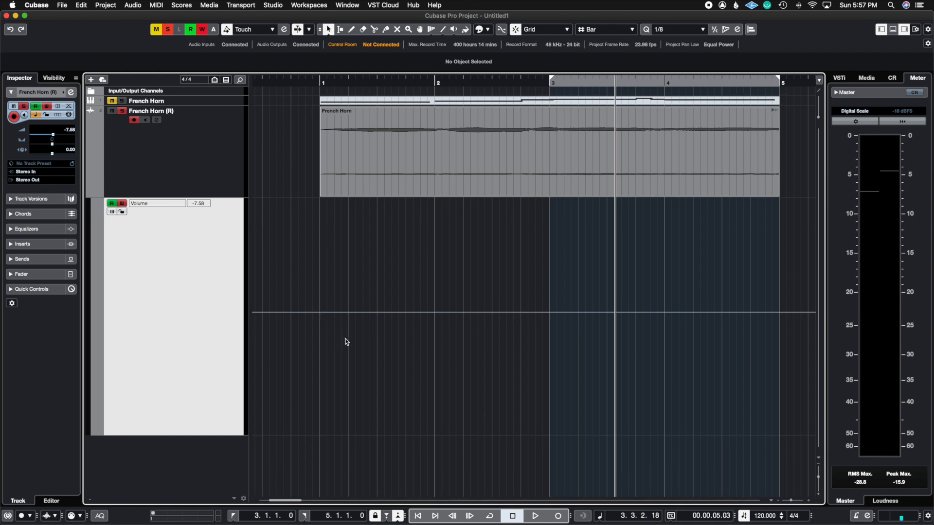
Review the Volume lane's list of other automation parameters and return the project cursor to bar 1
{"action": "left_click", "coordinate": [176, 205]}
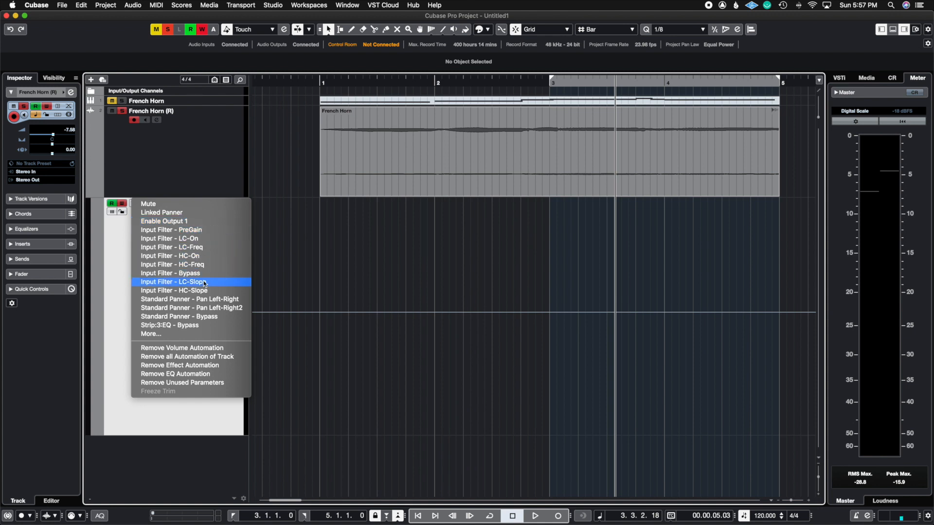
{"action": "left_click", "coordinate": [389, 291]}
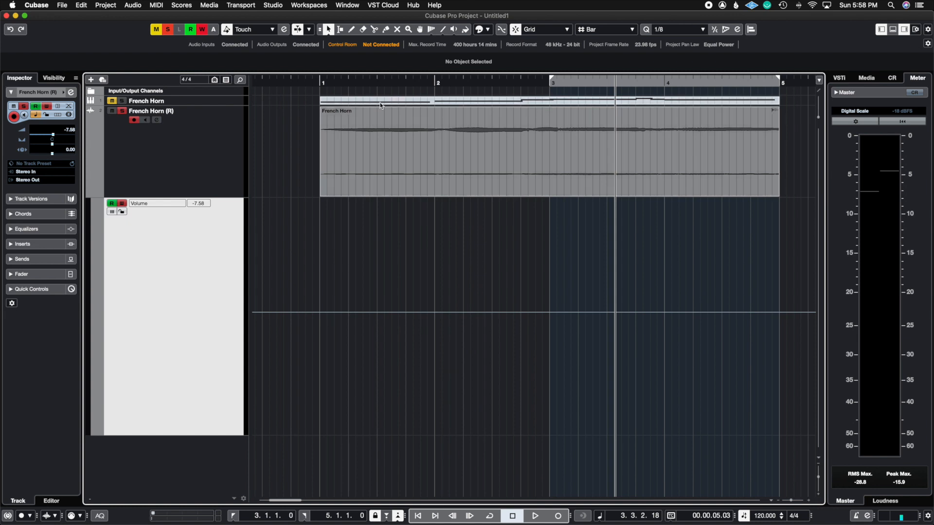
{"action": "left_click", "coordinate": [322, 83]}
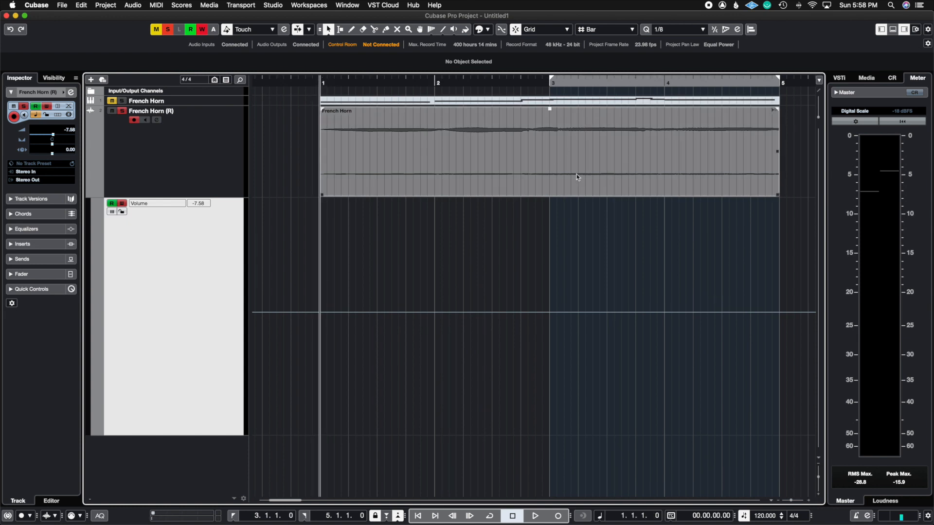
Play the French Horn (R) track from bar 1 to just before bar 5 and stop playback
{"action": "key", "text": "space"}
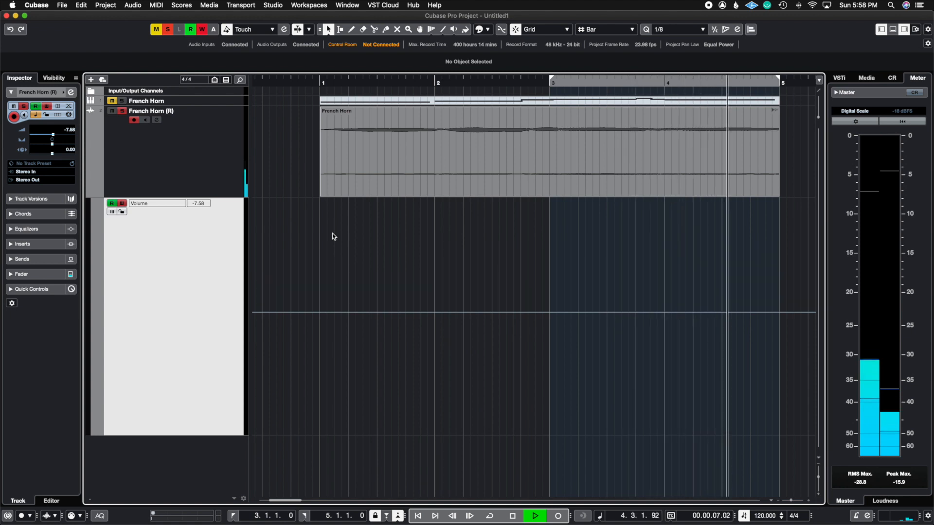
{"action": "key", "text": "space"}
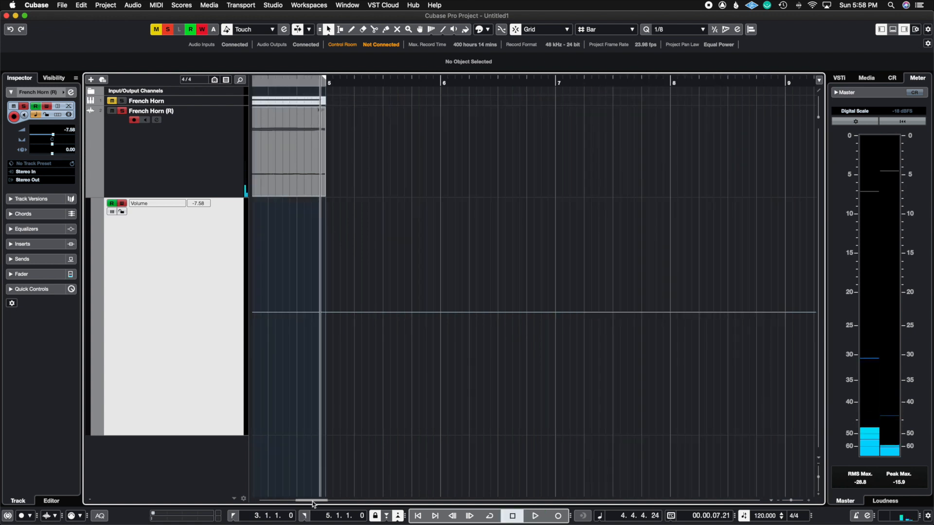
{"action": "scroll", "coordinate": [310, 506], "scroll_direction": "left", "scroll_amount": 10}
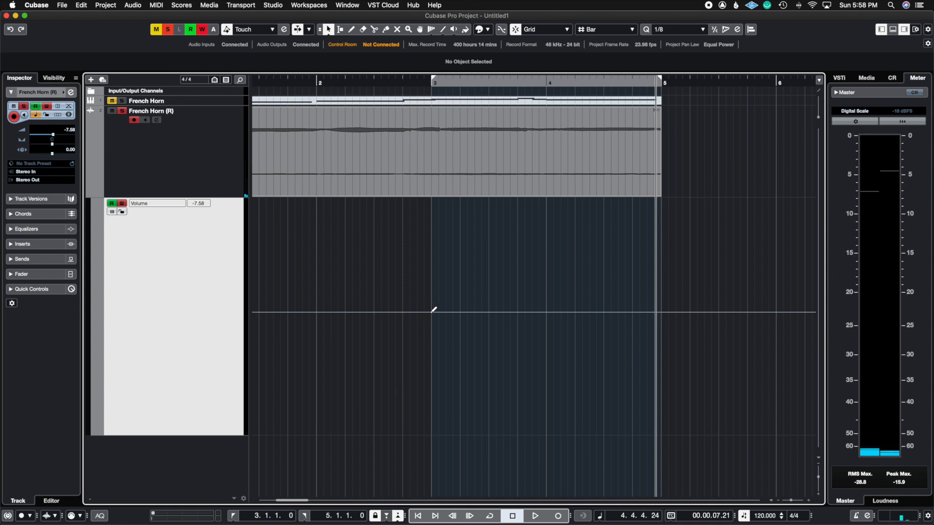
{"action": "left_click", "coordinate": [430, 311]}
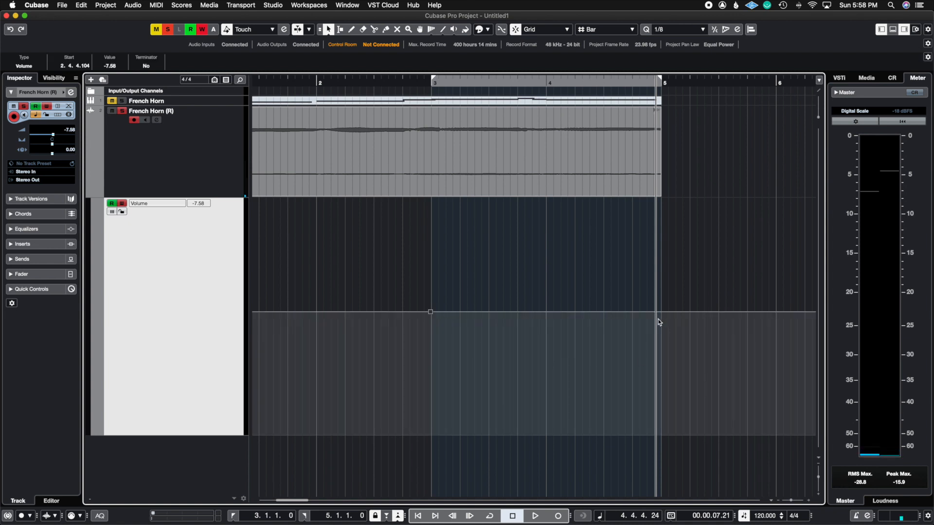
{"action": "left_click", "coordinate": [439, 301]}
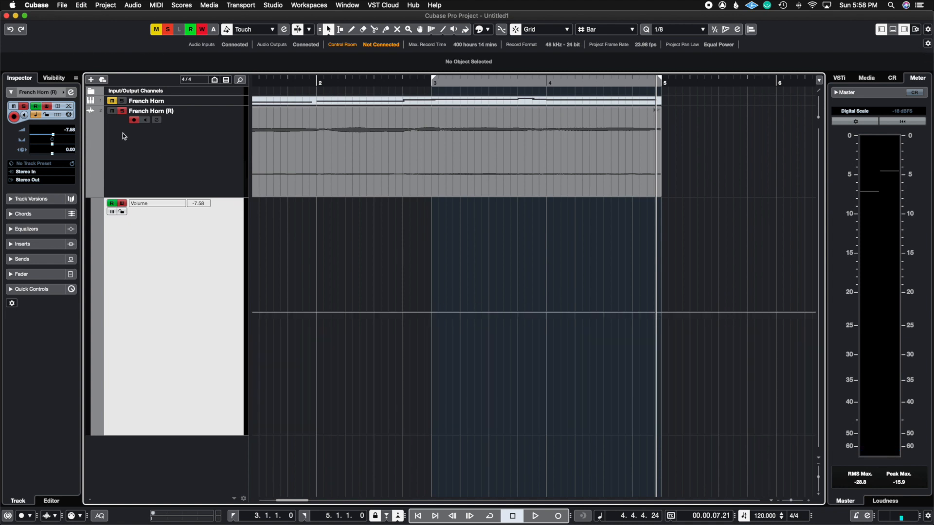
Reset the French Horn (R) track volume to 0.00 and turn off automation writing for its Volume lane
{"action": "left_click_drag", "start_coordinate": [52, 134], "coordinate": [65, 141]}
{"action": "left_click", "coordinate": [121, 205]}
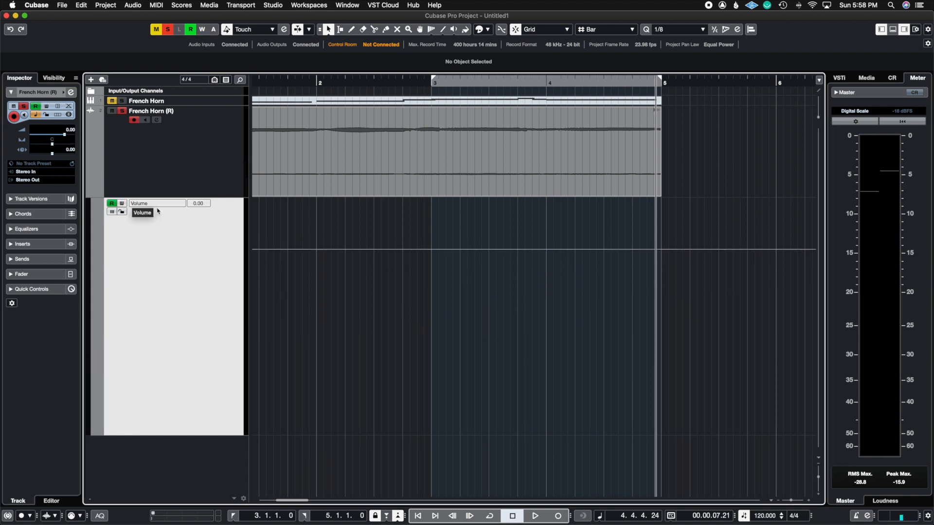
Add Volume automation points at 0.00 on bar 3 and -oo on bar 5, bending the line between them upward into a curved fade-out
{"action": "left_click", "coordinate": [432, 248]}
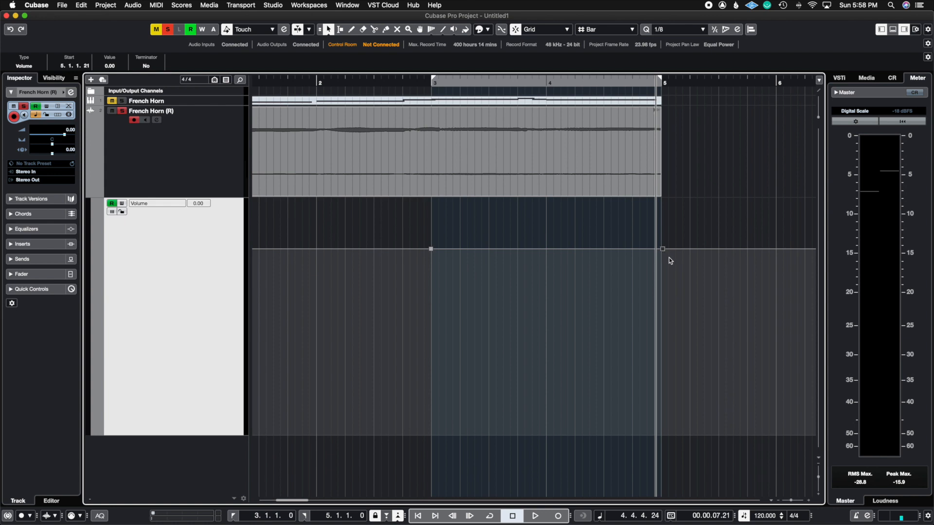
{"action": "left_click_drag", "start_coordinate": [662, 251], "coordinate": [668, 444]}
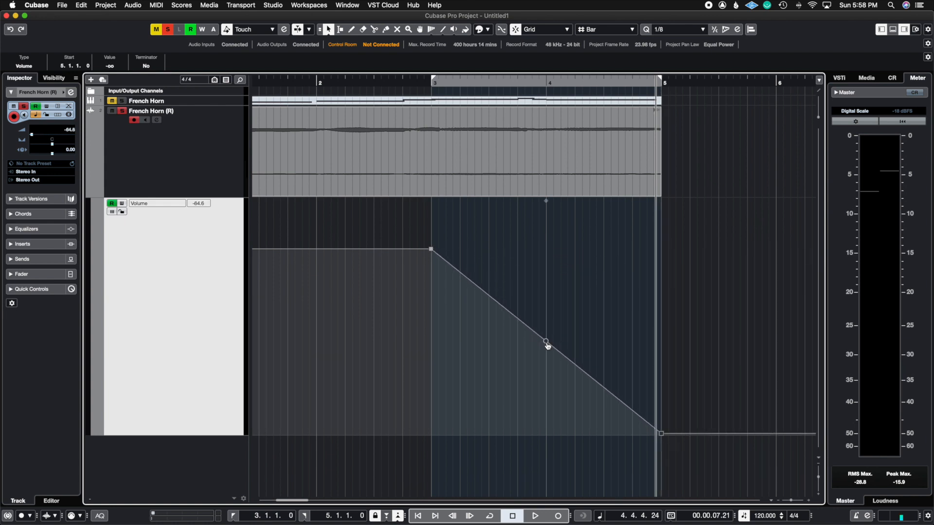
{"action": "left_click_drag", "start_coordinate": [547, 345], "coordinate": [566, 312]}
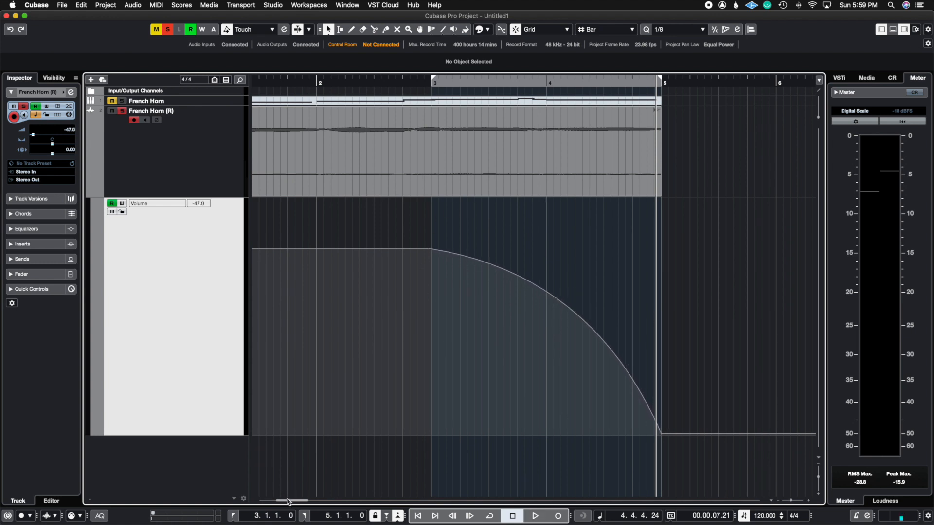
Audition the French Horn (R) track from bar 1 through the curved volume fade and stop near bar 5
{"action": "left_click_drag", "start_coordinate": [288, 500], "coordinate": [283, 501]}
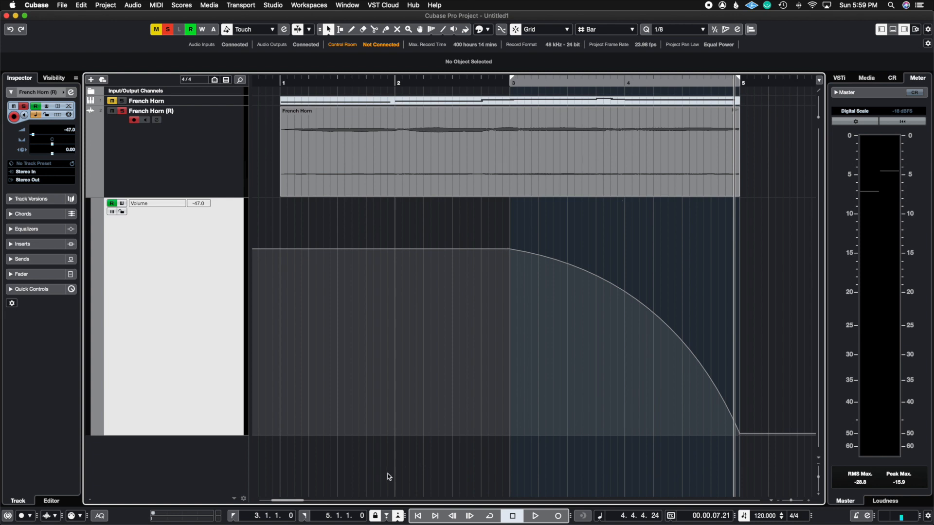
{"action": "left_click", "coordinate": [280, 84]}
{"action": "key", "text": "space"}
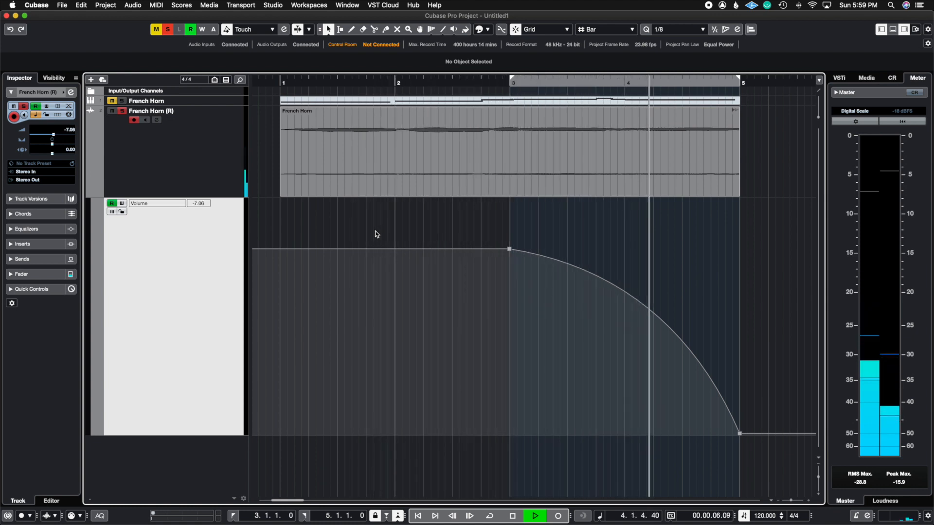
{"action": "key", "text": "space"}
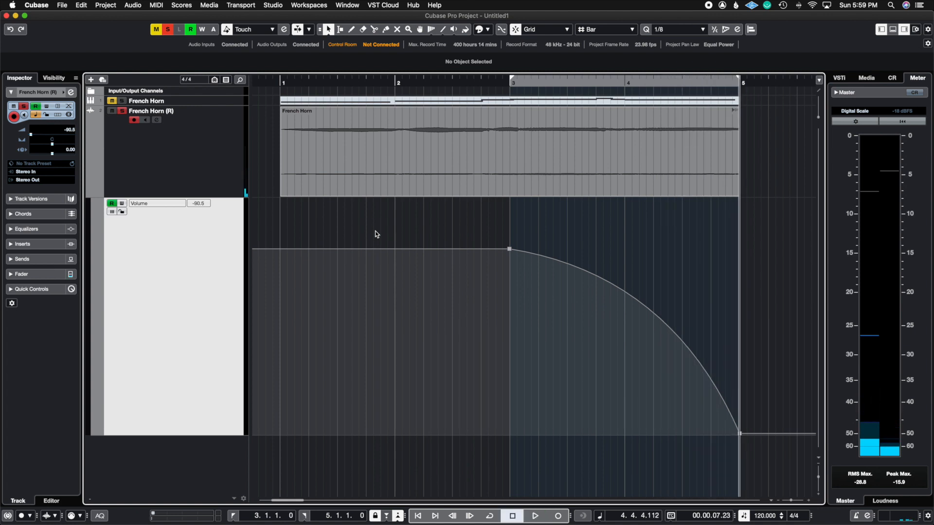